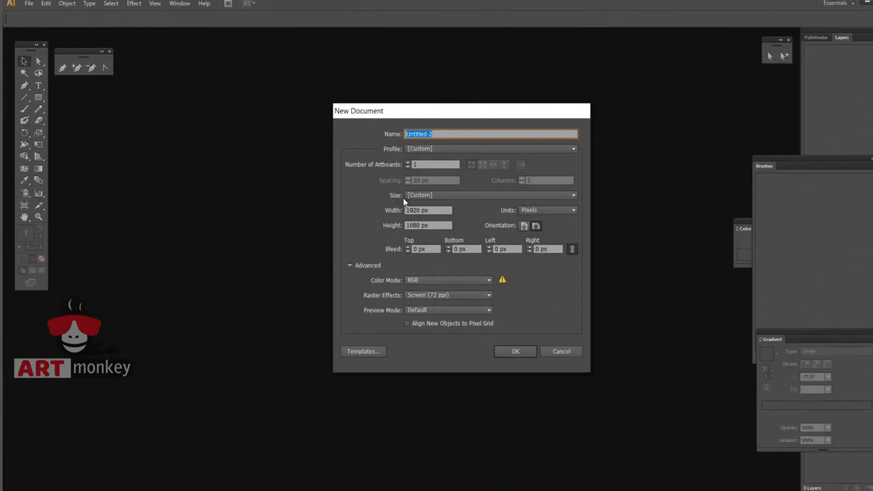
Confirm a new 1920 × 1080 px document in the New Document dialog.
{"action": "left_click", "coordinate": [513, 352]}
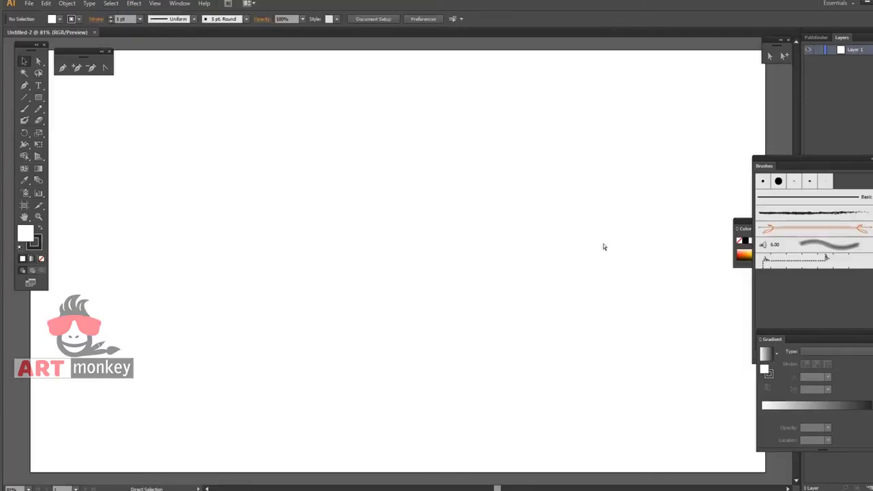
Zoom out and close the Brushes, Color, Gradient and pen-tools panels.
{"action": "key", "text": "ctrl+minus"}
{"action": "key", "text": "F5"}
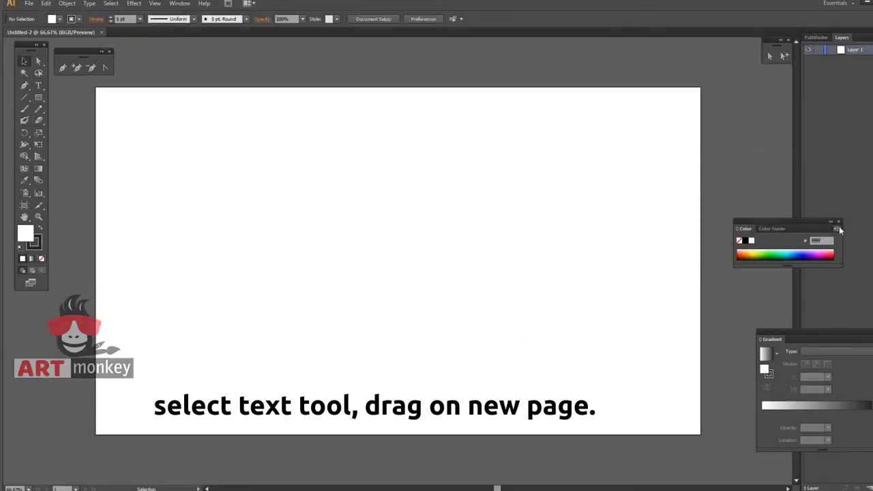
{"action": "left_click", "coordinate": [837, 221]}
{"action": "key", "text": "ctrl+F9"}
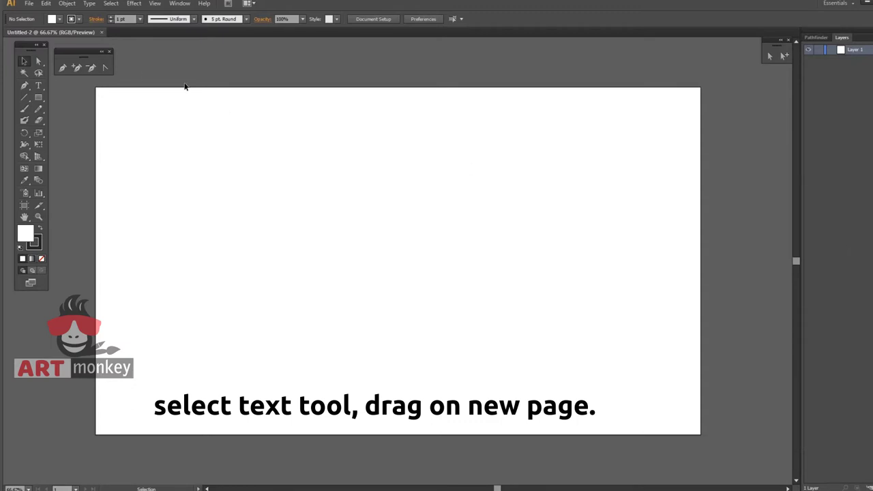
{"action": "left_click", "coordinate": [109, 53]}
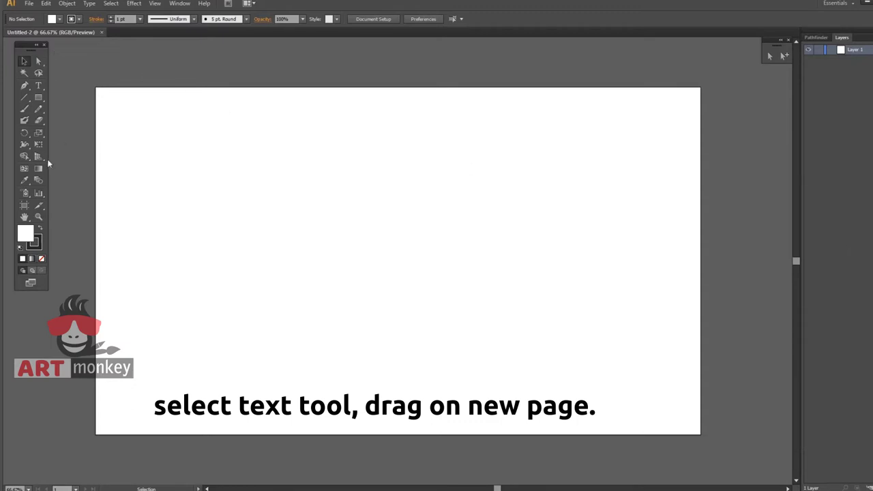
{"action": "left_click_drag", "start_coordinate": [29, 45], "coordinate": [328, 127]}
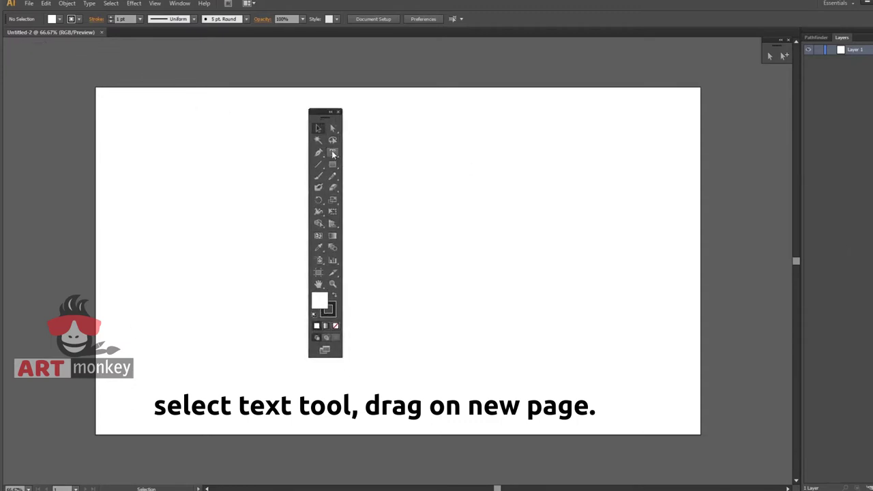
Draw an empty area-type text frame of about 1693 × 897 px across the artboard.
{"action": "left_click", "coordinate": [332, 153]}
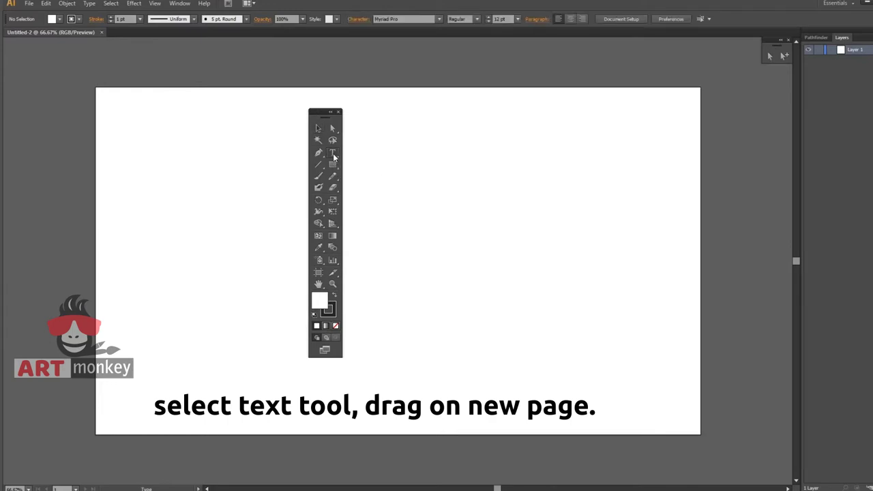
{"action": "left_click_drag", "start_coordinate": [325, 111], "coordinate": [48, 69]}
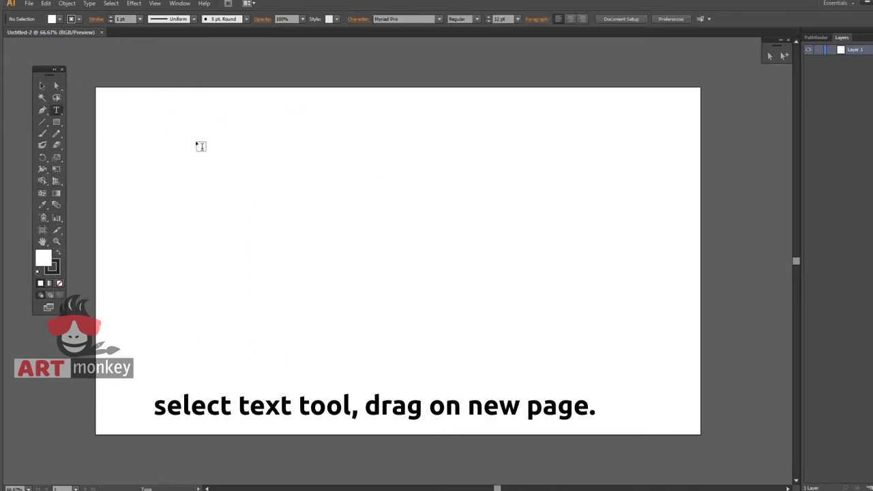
{"action": "left_click_drag", "start_coordinate": [135, 118], "coordinate": [672, 412]}
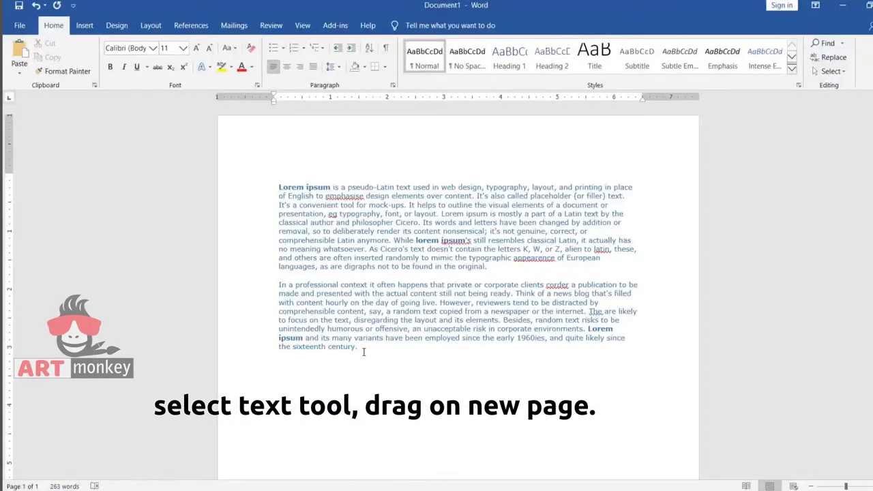
Copy the two Lorem ipsum paragraphs from Word and paste them into the text frame.
{"action": "left_click_drag", "start_coordinate": [363, 352], "coordinate": [276, 190]}
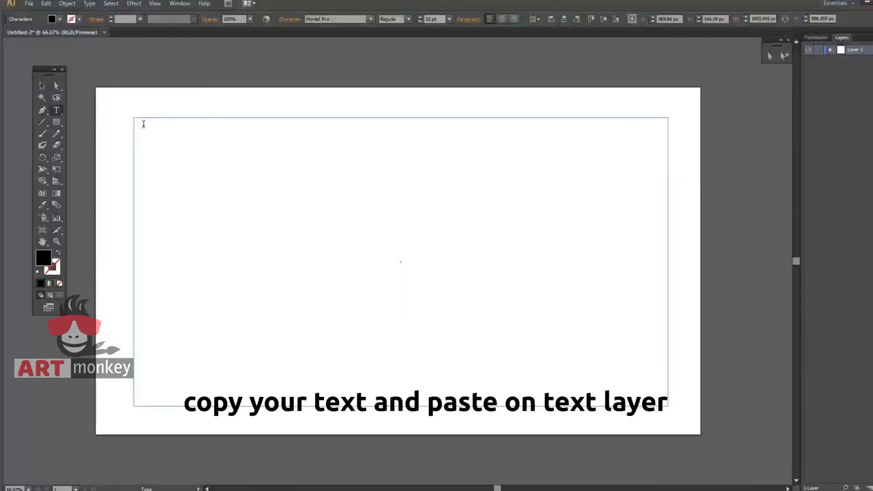
{"action": "key", "text": "Escape"}
{"action": "left_click", "coordinate": [140, 126]}
{"action": "key", "text": "ctrl+v"}
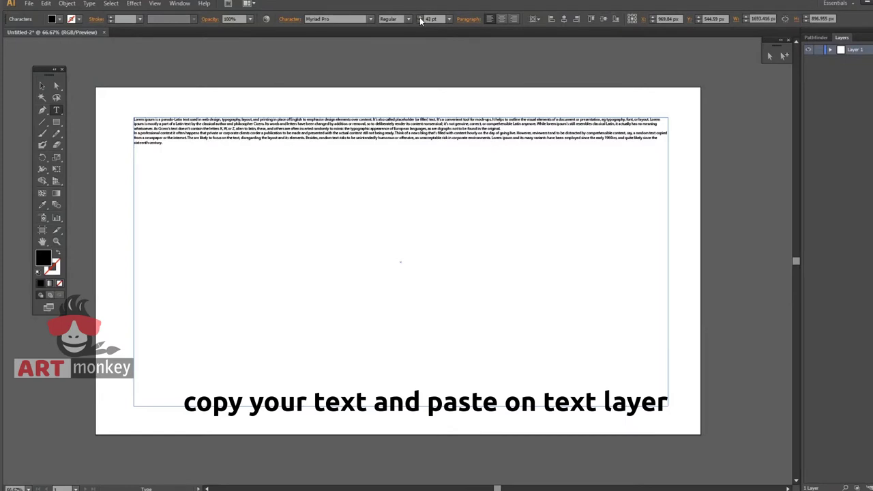
Enlarge all the pasted Myriad Pro Regular text to about 26 pt.
{"action": "left_click_drag", "start_coordinate": [177, 150], "coordinate": [120, 114]}
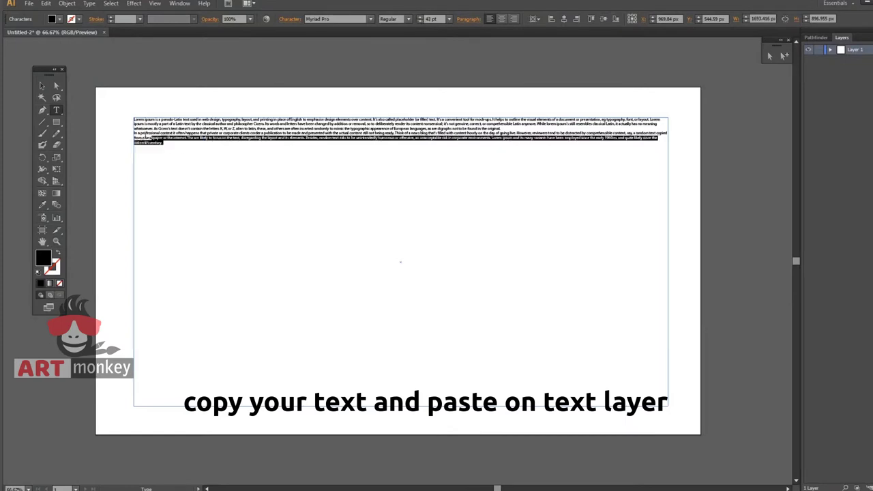
{"action": "left_click", "coordinate": [420, 17]}
{"action": "left_click", "coordinate": [420, 17]}
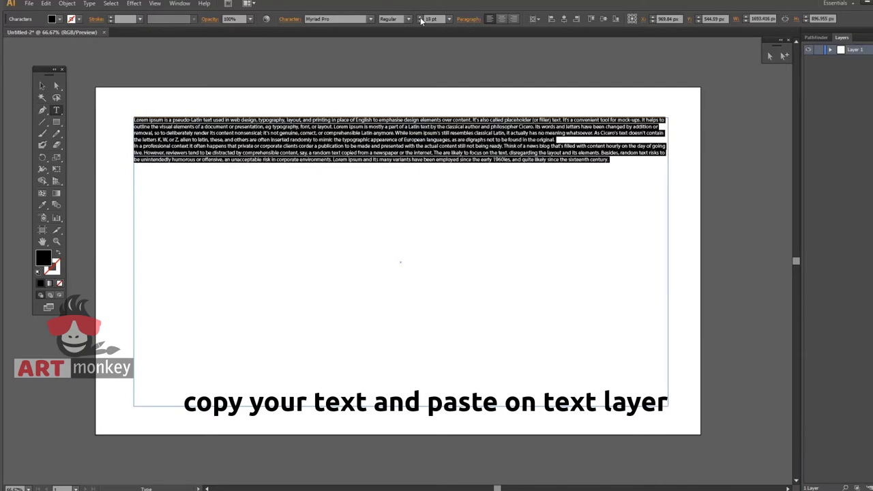
{"action": "left_click", "coordinate": [420, 17]}
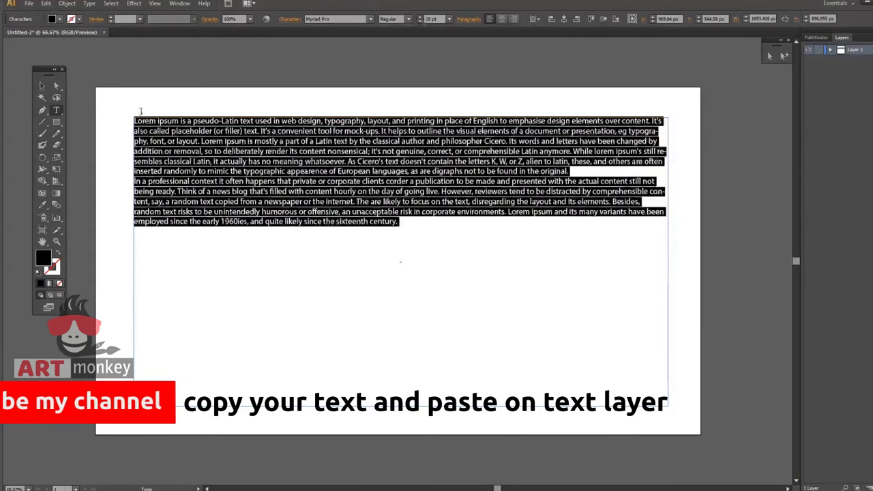
{"action": "key", "text": "Escape"}
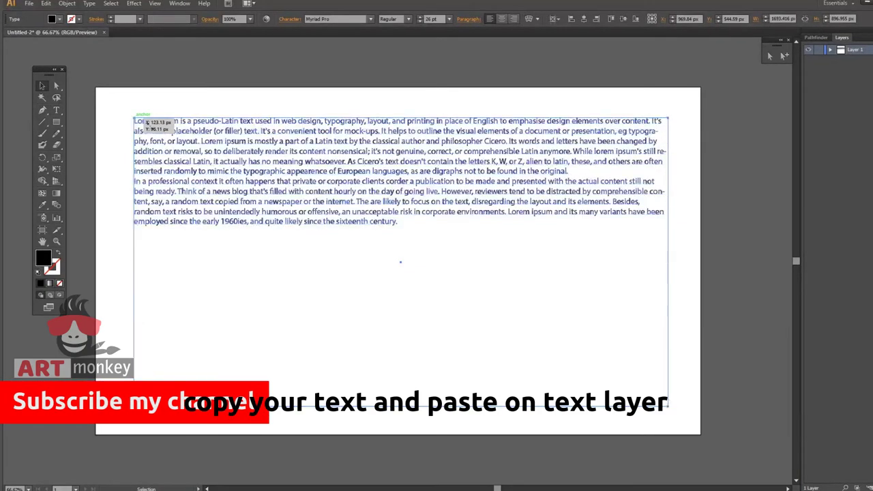
Move the text block toward the artboard centre and raise it to 29 pt.
{"action": "left_click_drag", "start_coordinate": [146, 121], "coordinate": [357, 180]}
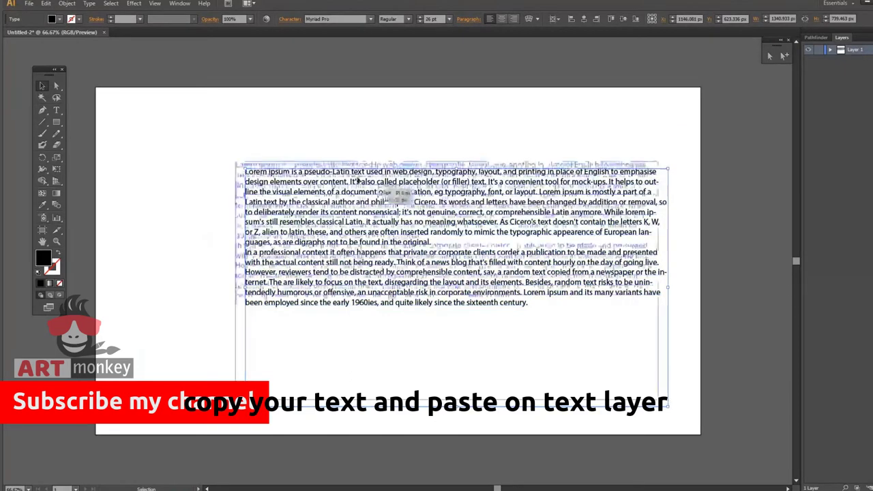
{"action": "left_click_drag", "start_coordinate": [357, 180], "coordinate": [316, 147]}
{"action": "left_click", "coordinate": [421, 20]}
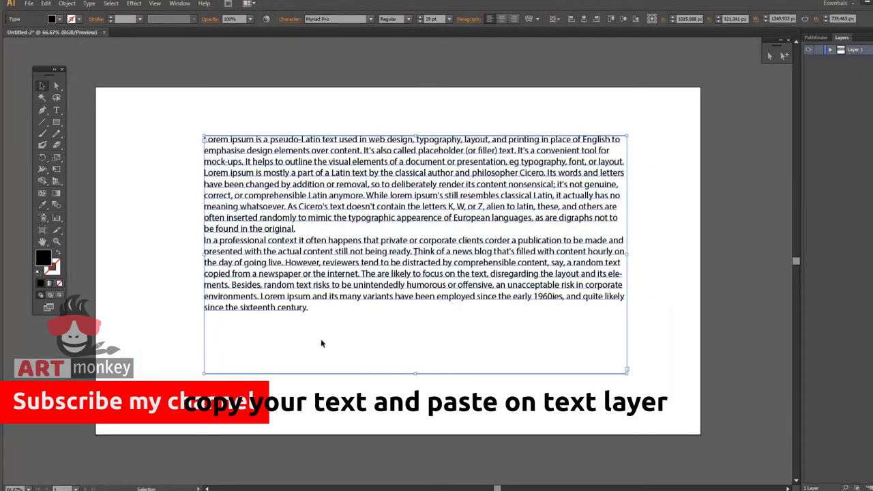
Paste a copy of the second paragraph after 'century.' and nudge the block up-left.
{"action": "left_click", "coordinate": [321, 311]}
{"action": "key", "text": "t"}
{"action": "left_click", "coordinate": [206, 238]}
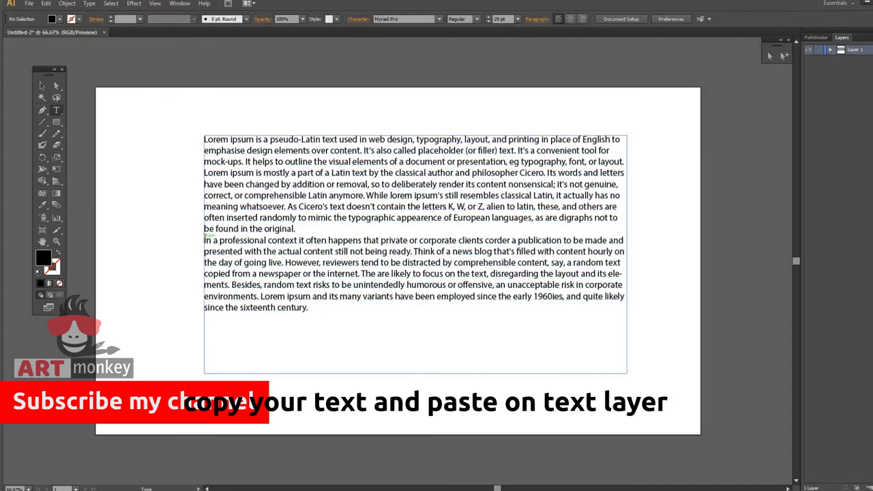
{"action": "left_click_drag", "start_coordinate": [204, 238], "coordinate": [319, 306]}
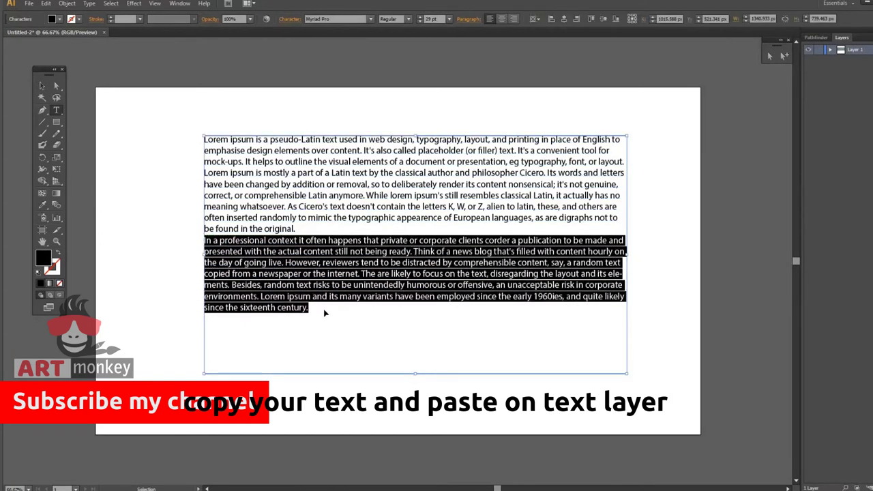
{"action": "left_click", "coordinate": [312, 308]}
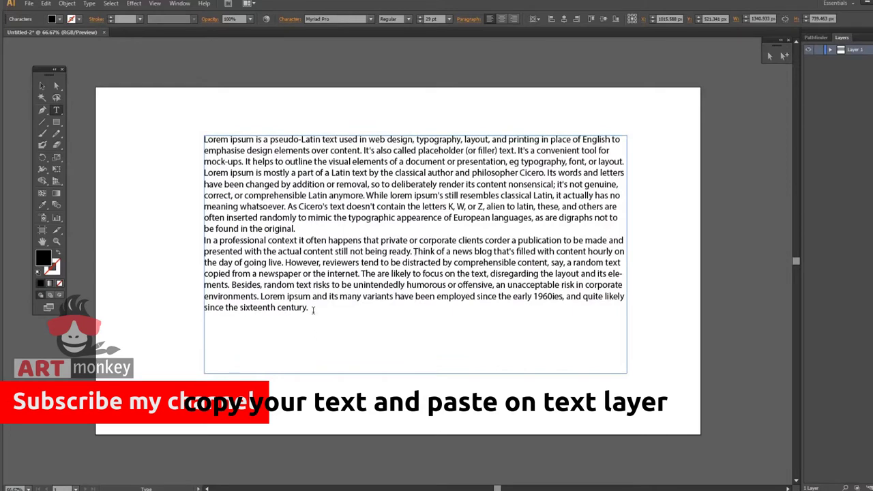
{"action": "key", "text": "ctrl+v"}
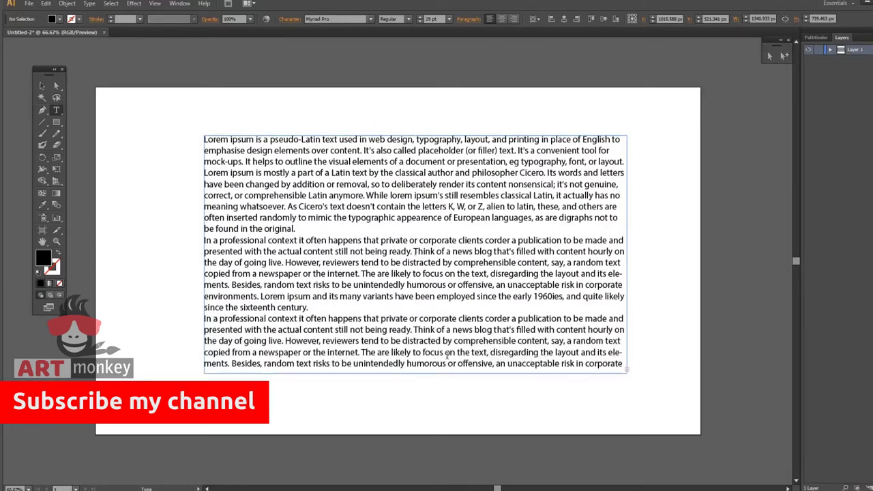
{"action": "left_click", "coordinate": [42, 85]}
{"action": "left_click_drag", "start_coordinate": [357, 195], "coordinate": [350, 177]}
{"action": "left_click", "coordinate": [747, 290]}
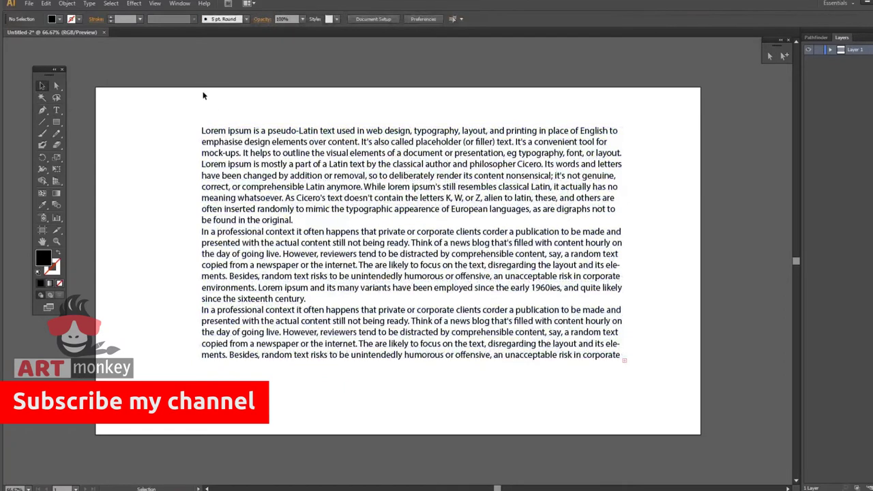
Undo the stray pastes, leaving the purple-to-red running-woman silhouette over the text.
{"action": "key", "text": "ctrl+l"}
{"action": "key", "text": "ctrl+v"}
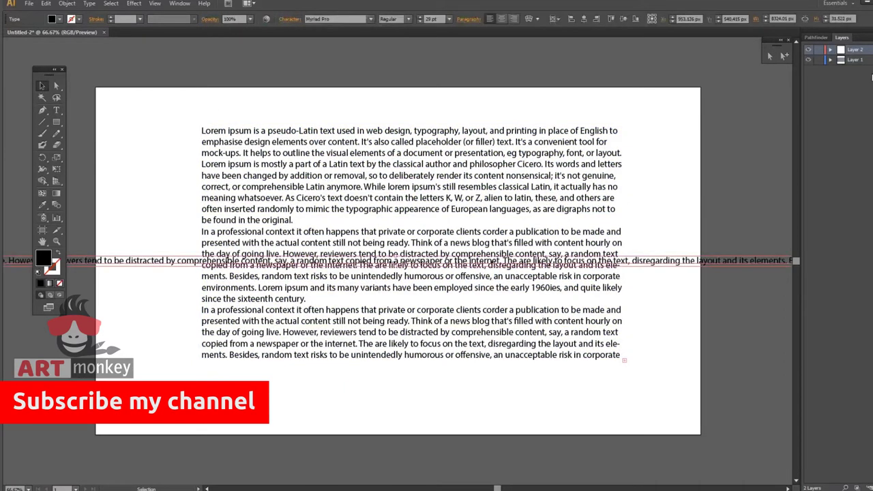
{"action": "key", "text": "ctrl+z"}
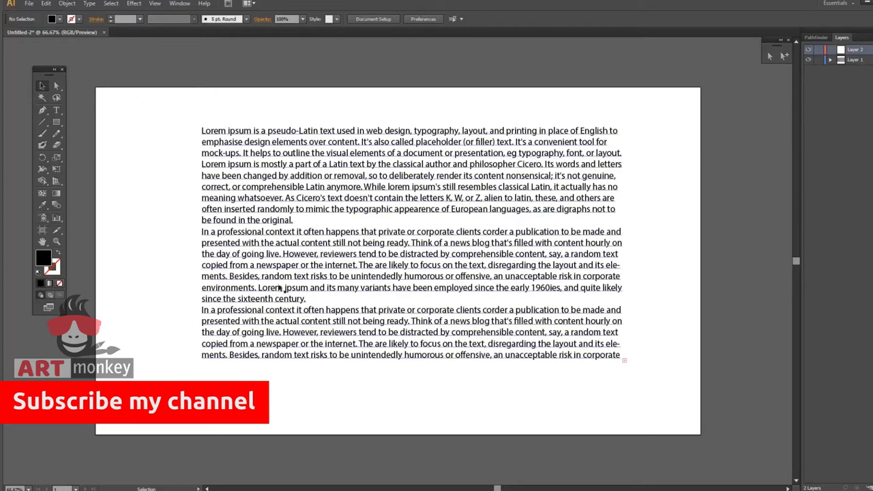
{"action": "key", "text": "."}
{"action": "key", "text": "ctrl+z"}
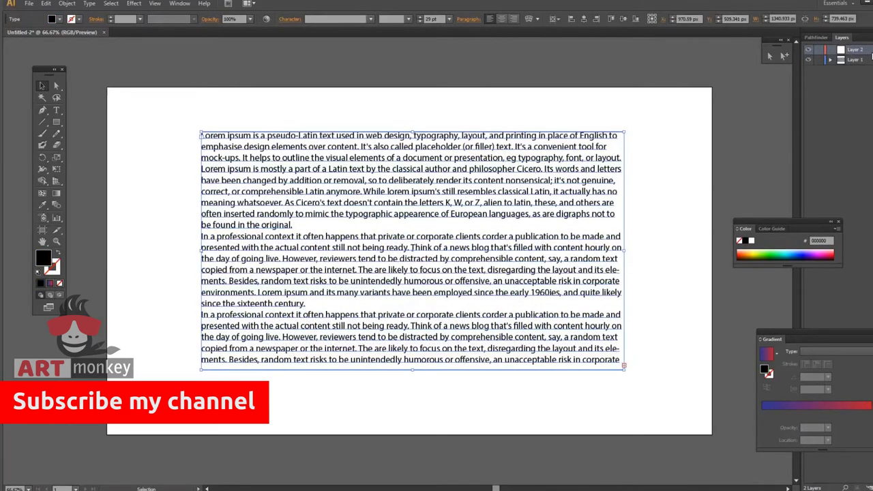
{"action": "key", "text": "ctrl+z"}
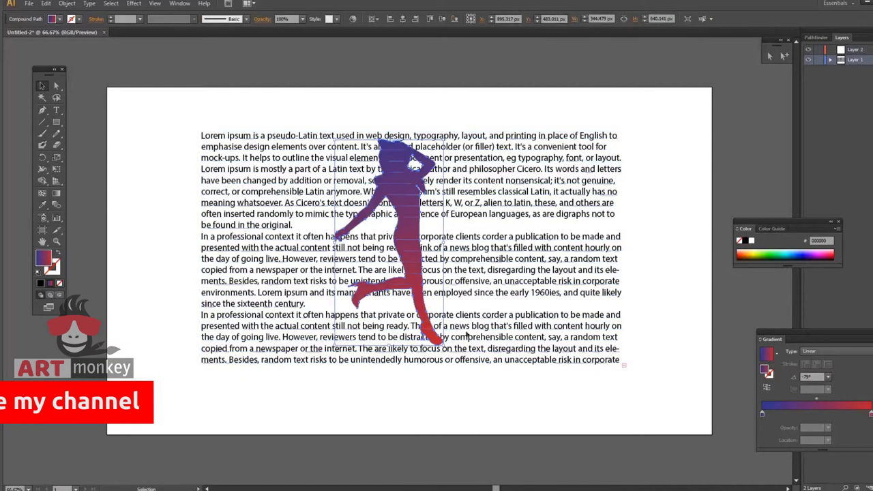
Scale the silhouette to about 349 × 650 px and select it with the text block.
{"action": "left_click_drag", "start_coordinate": [443, 345], "coordinate": [451, 357]}
{"action": "left_click", "coordinate": [326, 152]}
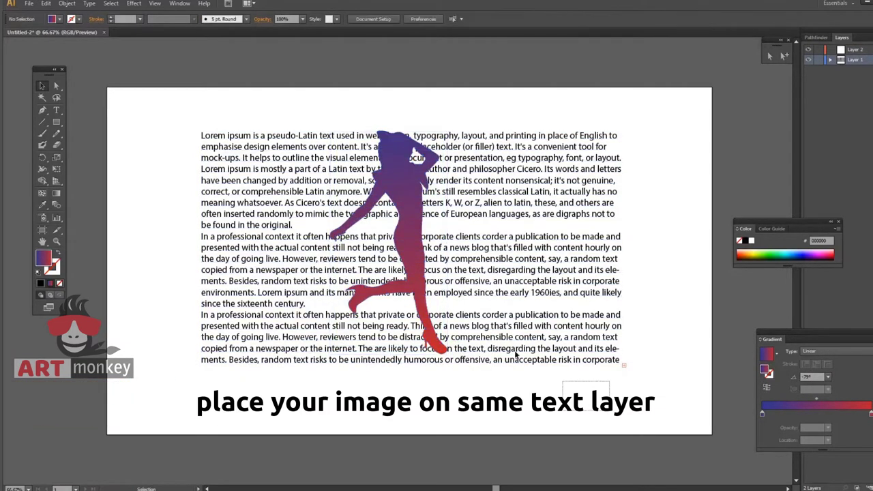
{"action": "left_click", "coordinate": [318, 129]}
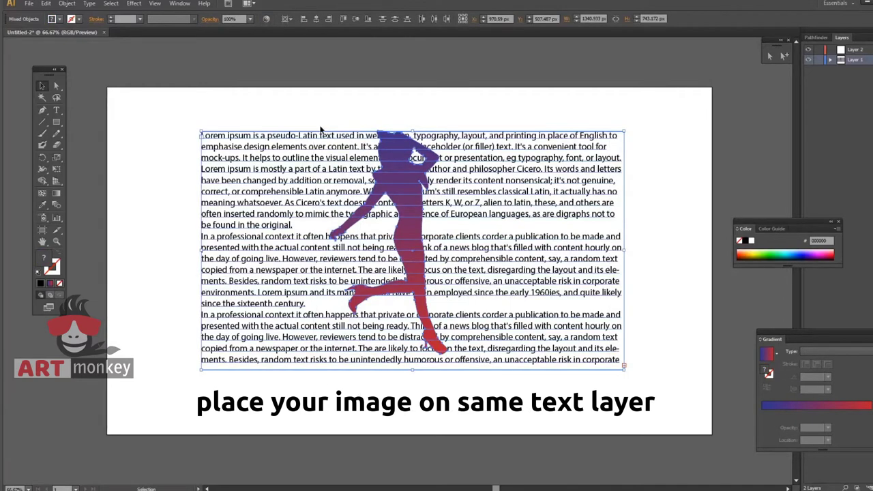
{"action": "left_click", "coordinate": [67, 4]}
{"action": "mouse_move", "coordinate": [79, 214]}
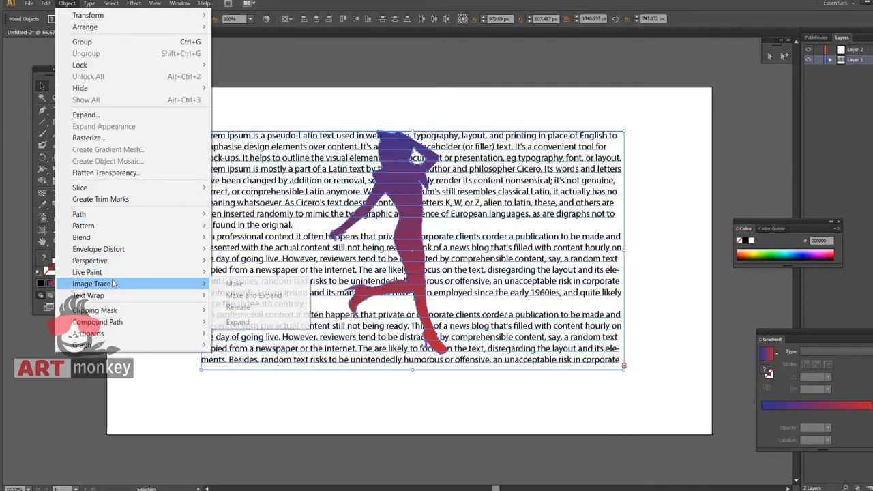
Raise the Text Wrap Options offset to 18 pt and confirm.
{"action": "mouse_move", "coordinate": [89, 296]}
{"action": "left_click", "coordinate": [257, 322]}
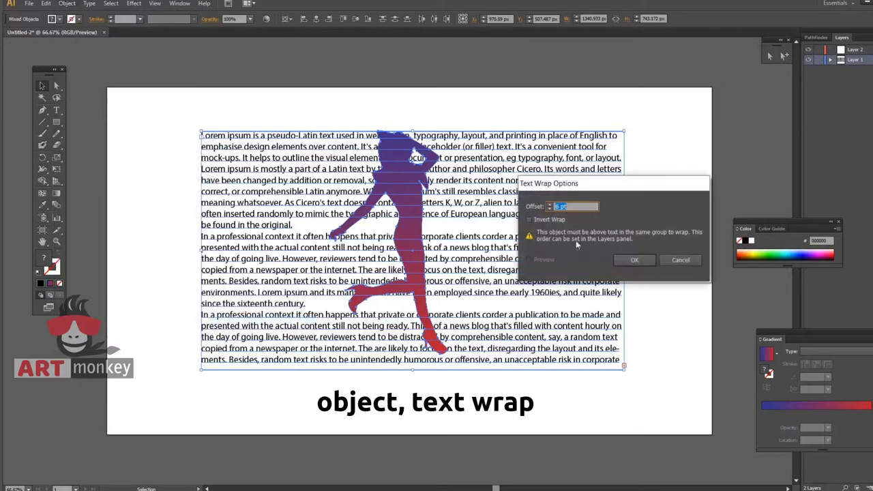
{"action": "left_click", "coordinate": [549, 205]}
{"action": "left_click", "coordinate": [549, 206]}
{"action": "left_click", "coordinate": [549, 205]}
{"action": "left_click", "coordinate": [549, 205]}
{"action": "left_click", "coordinate": [550, 205]}
{"action": "left_click", "coordinate": [549, 205]}
{"action": "left_click", "coordinate": [633, 260]}
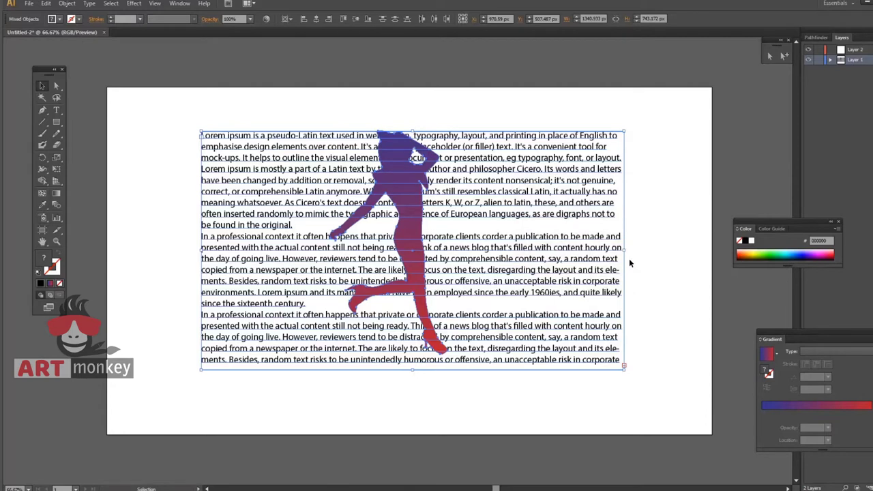
{"action": "left_click", "coordinate": [68, 4]}
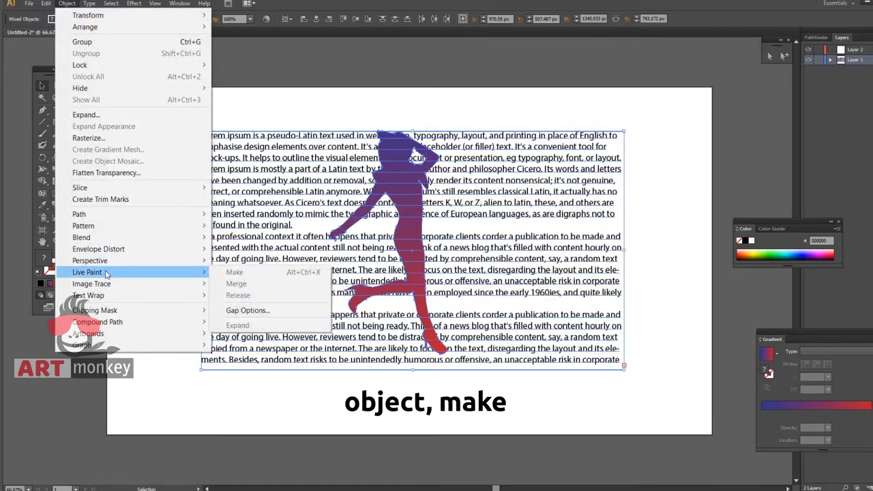
{"action": "mouse_move", "coordinate": [89, 295]}
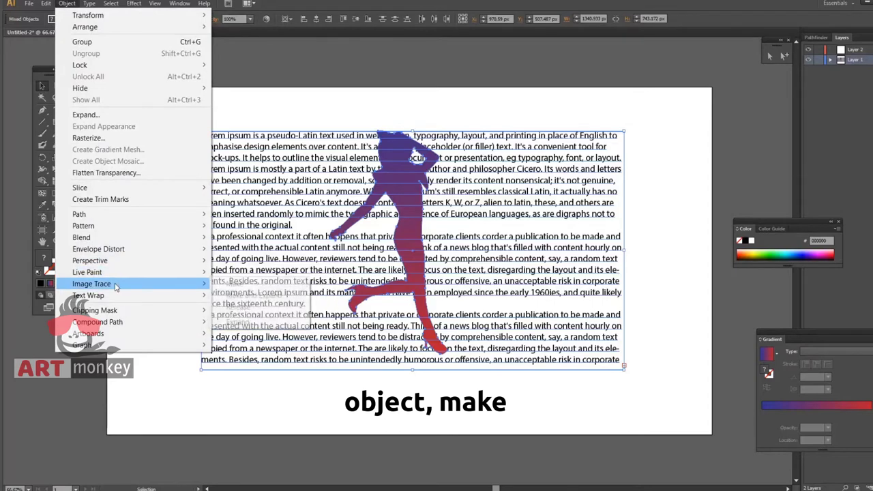
Make the text wrap, accept the warning, and deselect to see paragraphs flow around the figure.
{"action": "left_click", "coordinate": [245, 296]}
{"action": "left_click", "coordinate": [505, 263]}
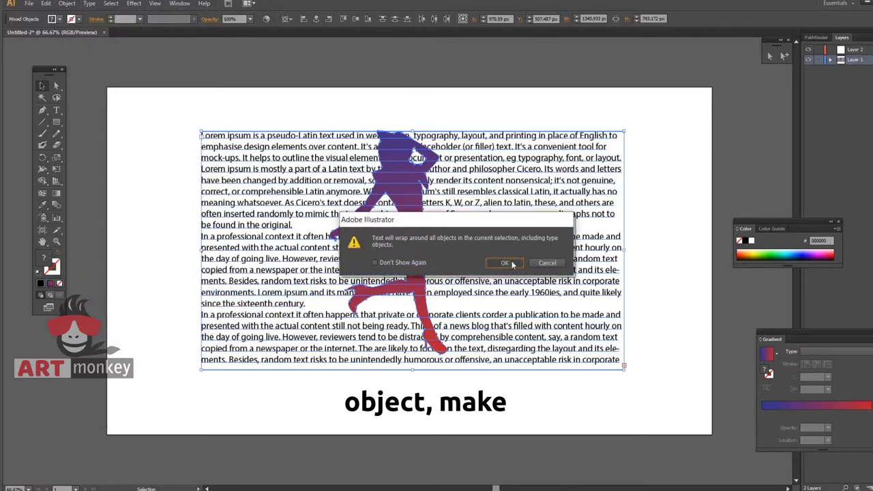
{"action": "left_click", "coordinate": [673, 289]}
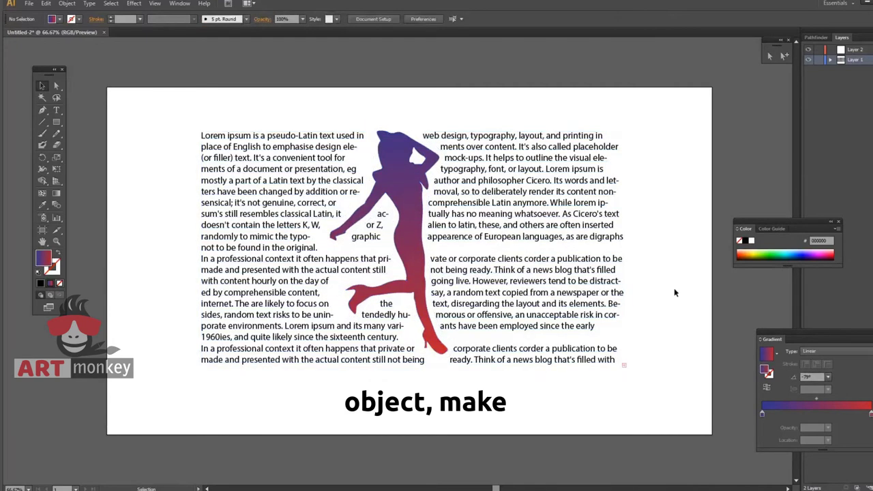
Select the silhouette and the text frame together.
{"action": "left_click", "coordinate": [414, 232]}
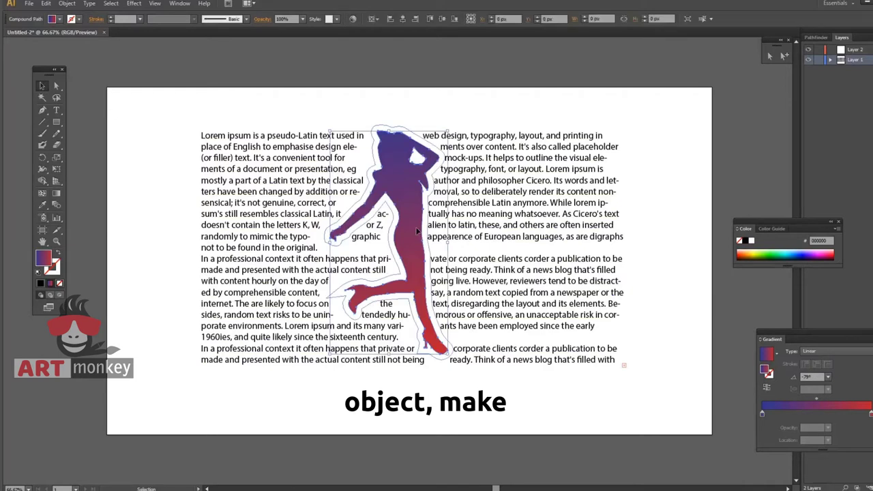
{"action": "left_click", "coordinate": [65, 4]}
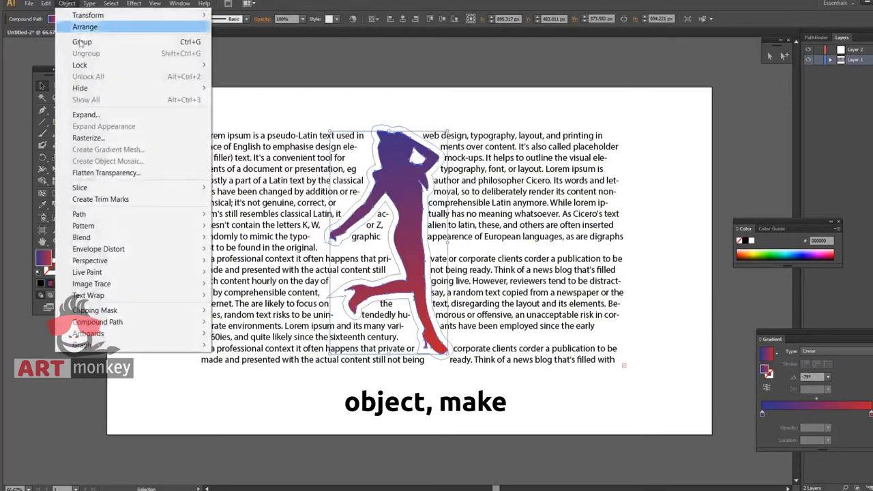
{"action": "mouse_move", "coordinate": [91, 284]}
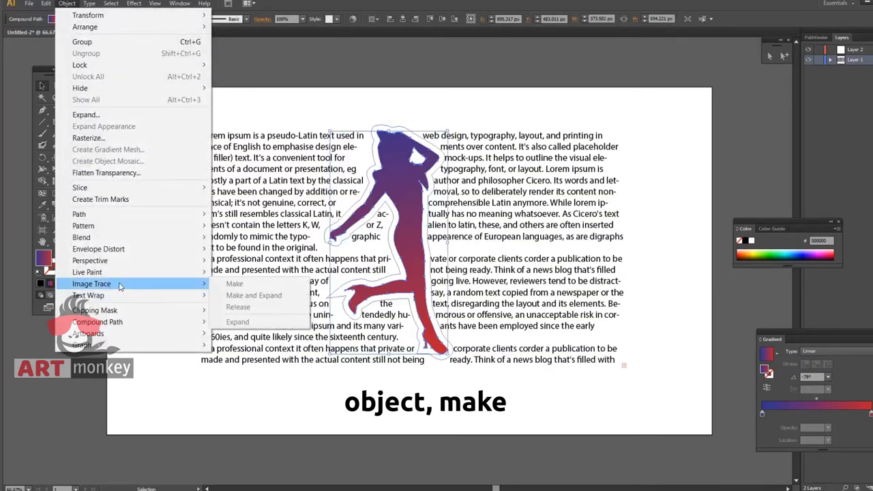
{"action": "key", "text": "Escape"}
{"action": "key", "text": "ctrl+a"}
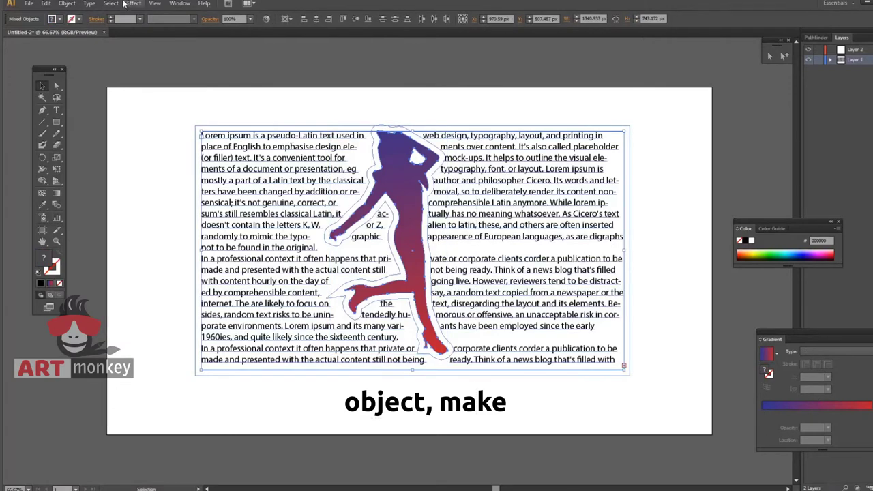
With Preview on, lower the text wrap offset to 7 pt.
{"action": "left_click", "coordinate": [67, 3]}
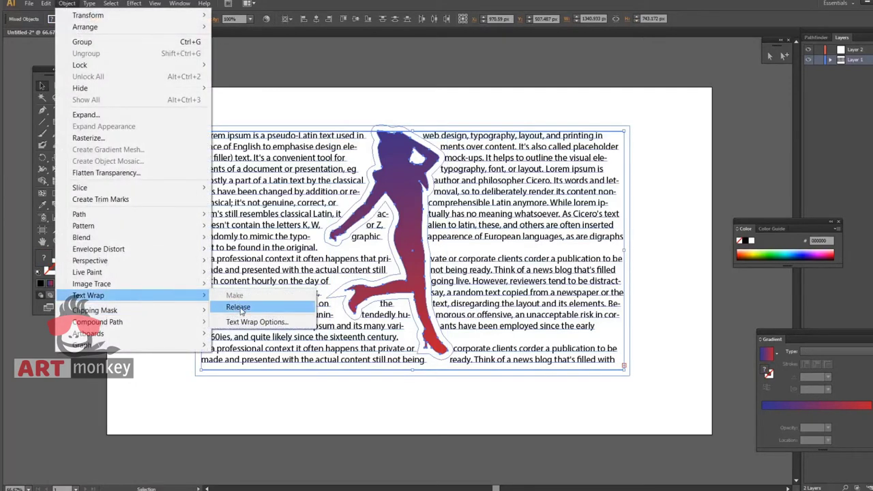
{"action": "left_click", "coordinate": [243, 322]}
{"action": "left_click", "coordinate": [549, 209]}
{"action": "left_click", "coordinate": [550, 210]}
{"action": "left_click", "coordinate": [549, 210]}
{"action": "left_click", "coordinate": [550, 210]}
{"action": "left_click", "coordinate": [530, 259]}
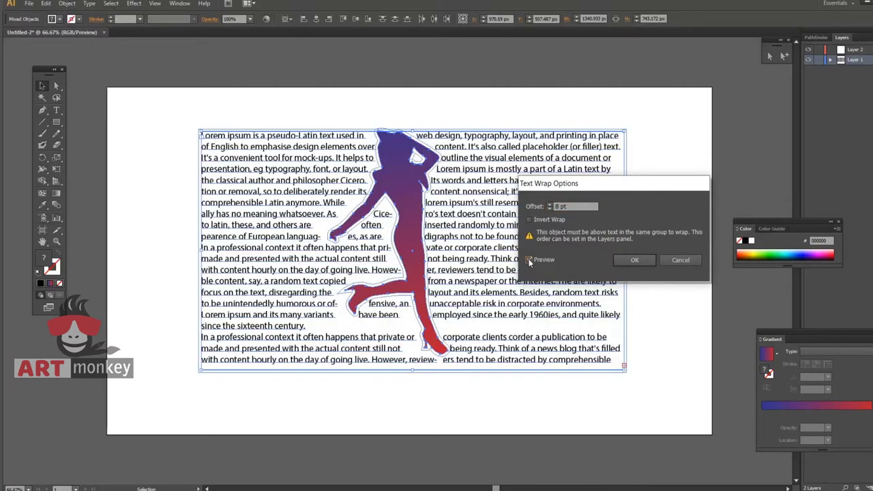
{"action": "left_click", "coordinate": [549, 208]}
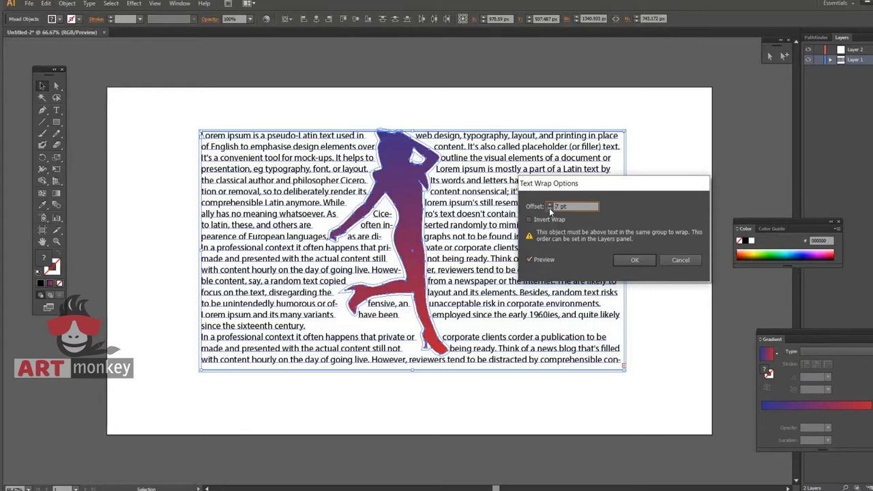
{"action": "left_click", "coordinate": [624, 259]}
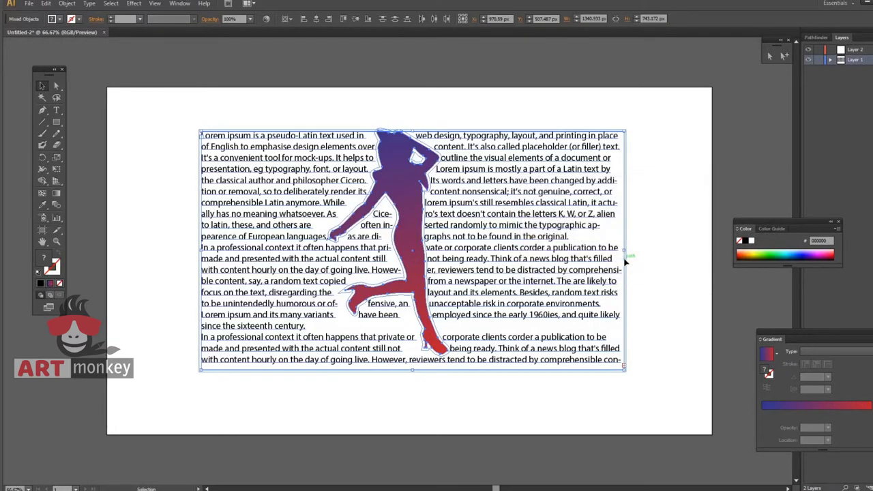
{"action": "left_click", "coordinate": [662, 262]}
Drag the silhouette around the text until it sits slightly left of centre.
{"action": "mouse_move", "coordinate": [412, 234]}
{"action": "left_mouse_down"}
{"action": "mouse_move", "coordinate": [460, 233]}
{"action": "mouse_move", "coordinate": [243, 209]}
{"action": "left_mouse_up"}
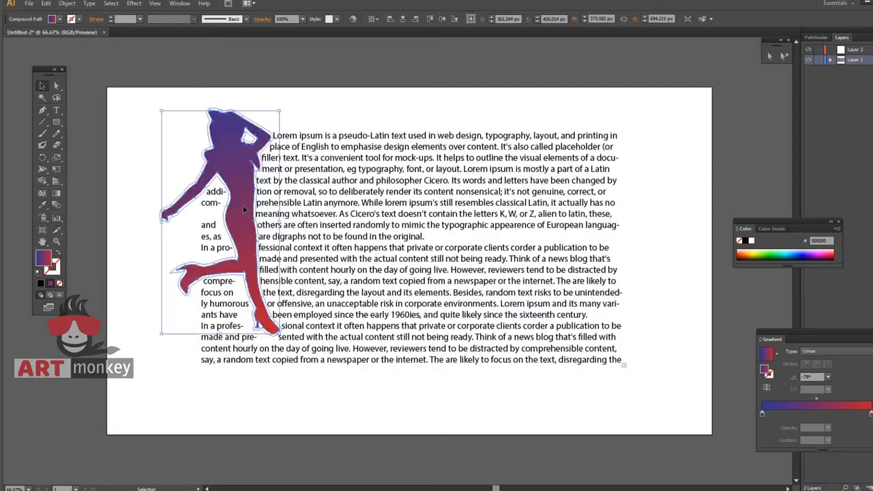
{"action": "mouse_move", "coordinate": [244, 210]}
{"action": "left_mouse_down"}
{"action": "mouse_move", "coordinate": [216, 219]}
{"action": "mouse_move", "coordinate": [437, 218]}
{"action": "left_mouse_up"}
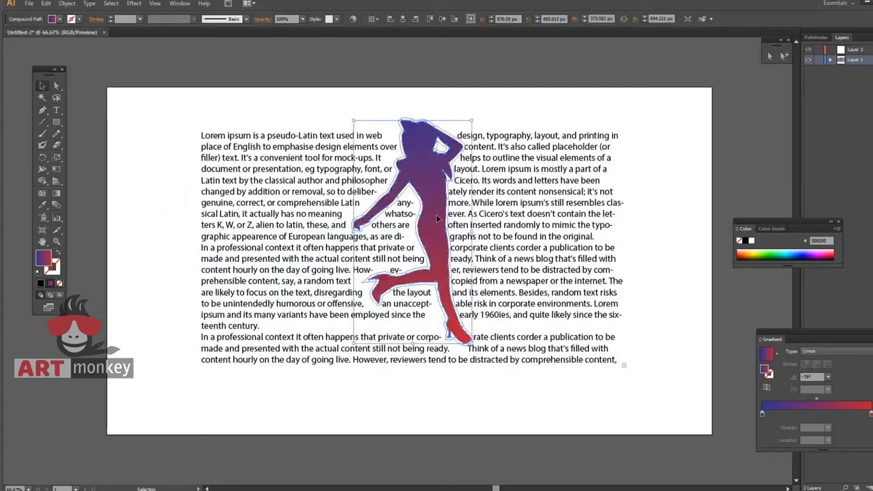
{"action": "mouse_move", "coordinate": [435, 214]}
{"action": "left_mouse_down"}
{"action": "mouse_move", "coordinate": [430, 232]}
{"action": "mouse_move", "coordinate": [420, 230]}
{"action": "left_mouse_up"}
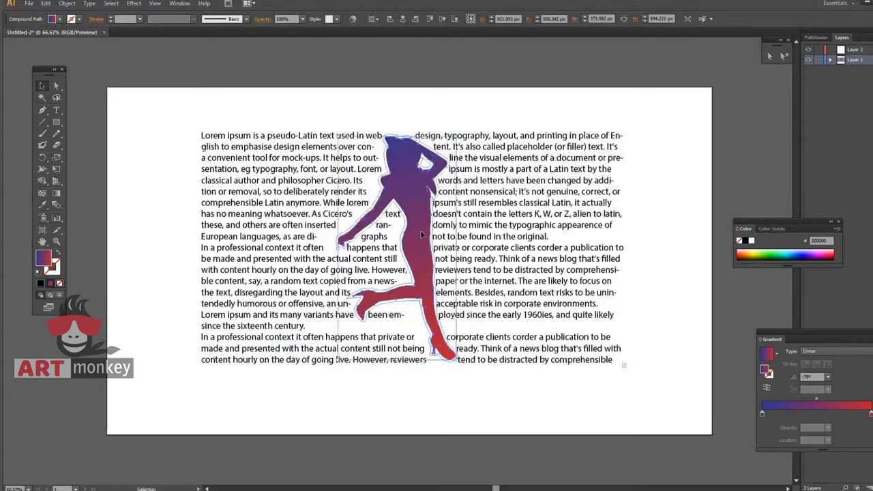
{"action": "left_click", "coordinate": [689, 307]}
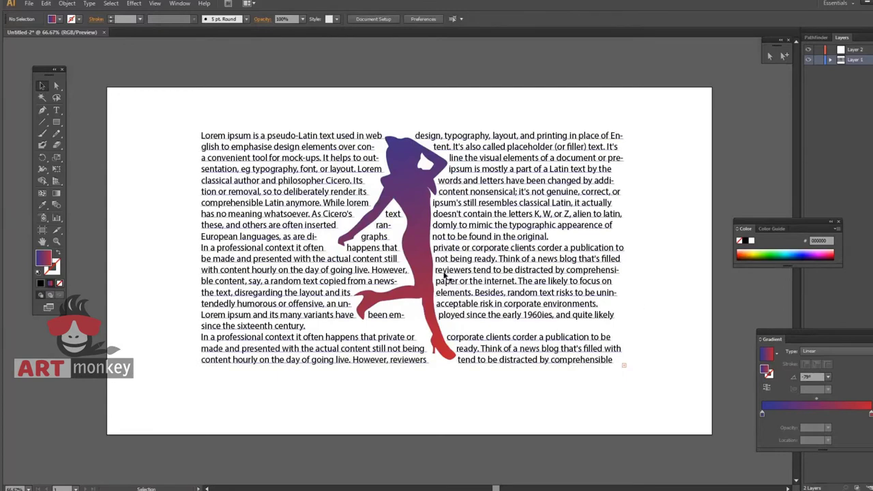
{"action": "left_click_drag", "start_coordinate": [428, 256], "coordinate": [488, 261]}
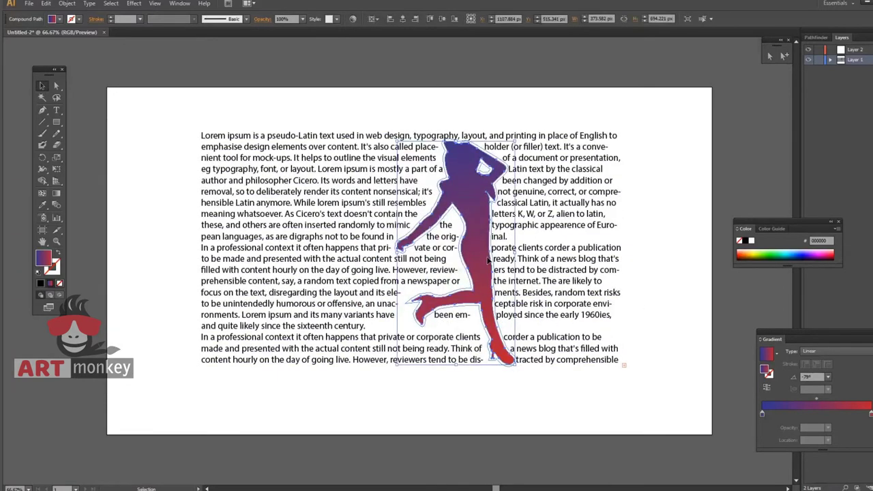
{"action": "left_click_drag", "start_coordinate": [488, 259], "coordinate": [403, 261]}
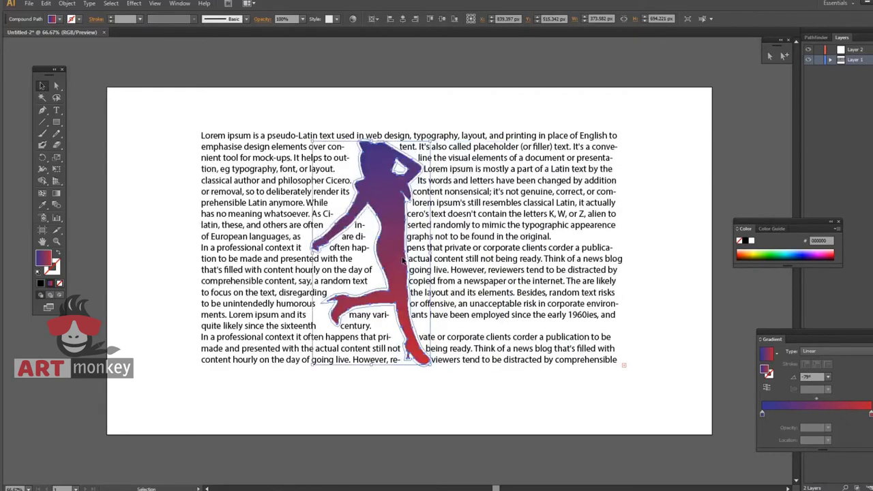
{"action": "left_click", "coordinate": [672, 304]}
Preview the layout with panels hidden, then select and delete the silhouette.
{"action": "key", "text": "Tab"}
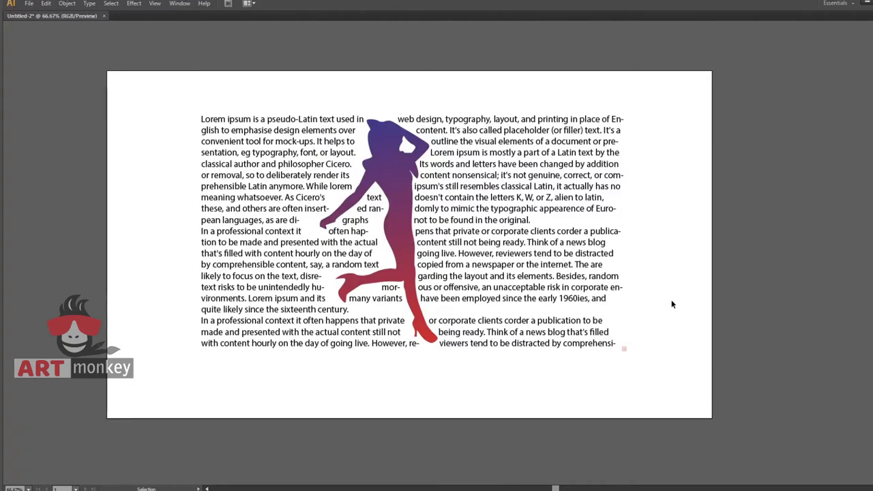
{"action": "key", "text": "ctrl+minus"}
{"action": "key", "text": "ctrl+plus"}
{"action": "key", "text": "Tab"}
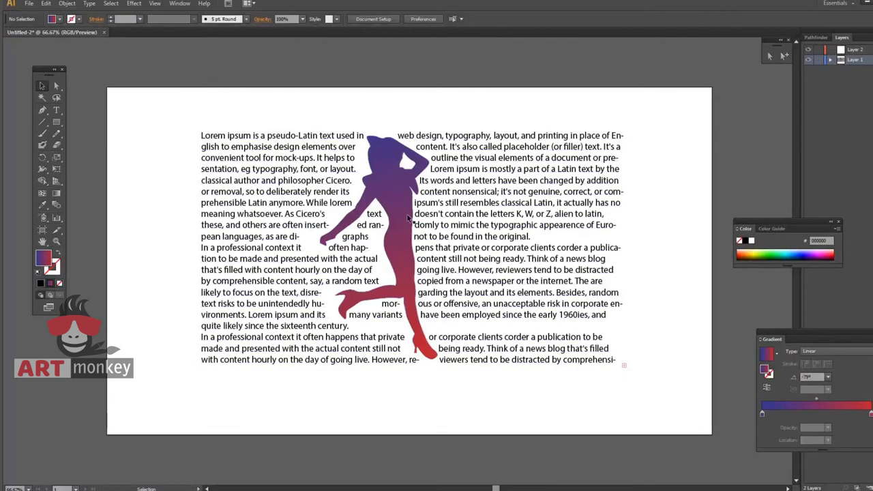
{"action": "left_click", "coordinate": [410, 219]}
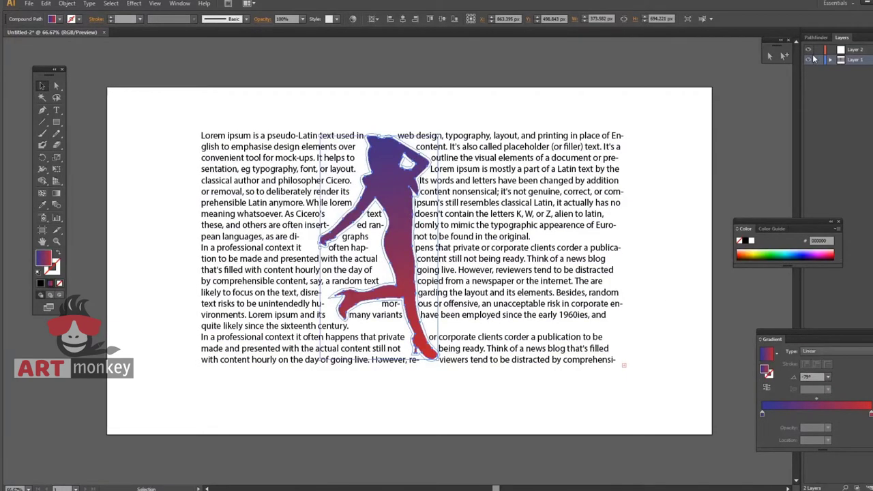
{"action": "key", "text": "Delete"}
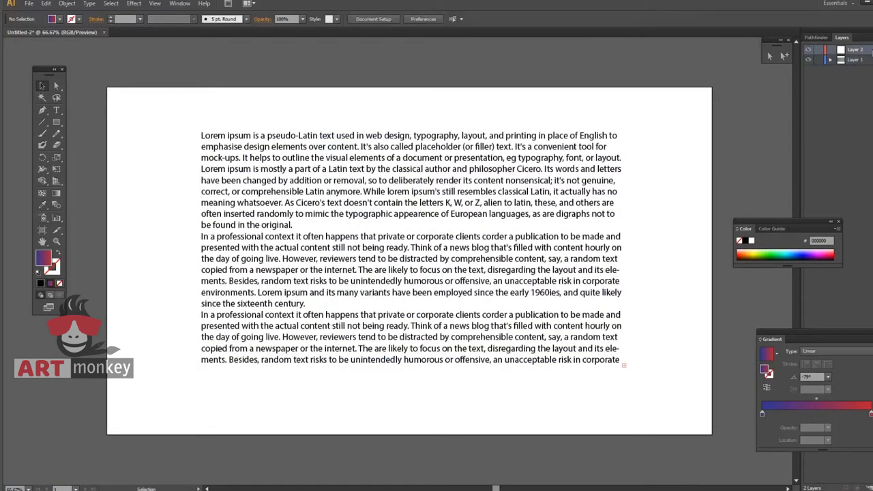
Restore the silhouette, hide Layer 2, choose the Polygon tool and add Layer 3.
{"action": "key", "text": "ctrl+z"}
{"action": "left_click", "coordinate": [808, 49]}
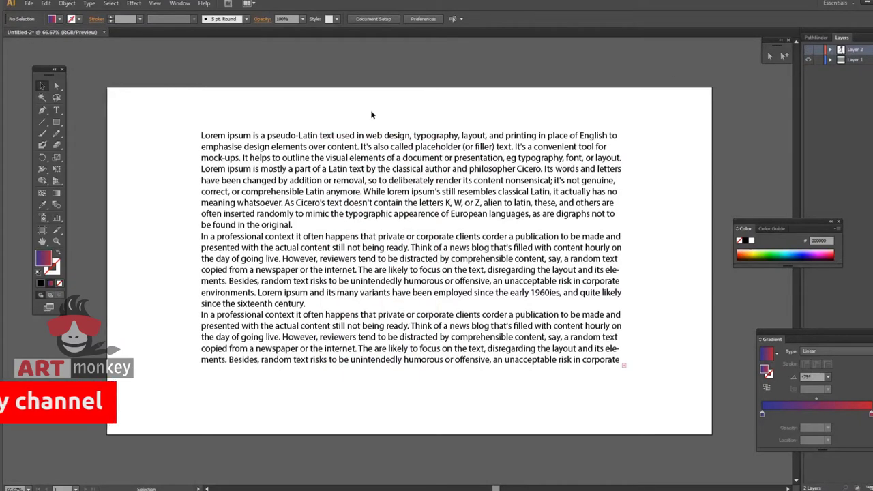
{"action": "left_click_drag", "start_coordinate": [56, 122], "coordinate": [80, 125]}
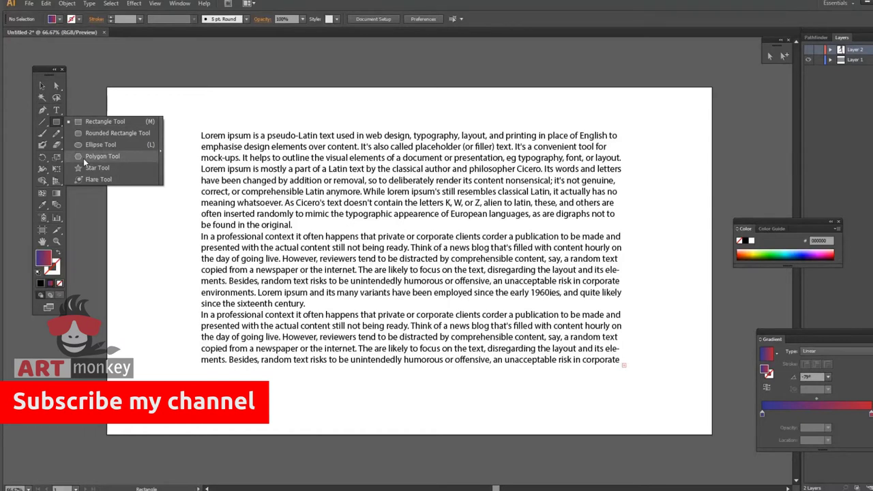
{"action": "left_click_drag", "start_coordinate": [80, 125], "coordinate": [87, 157]}
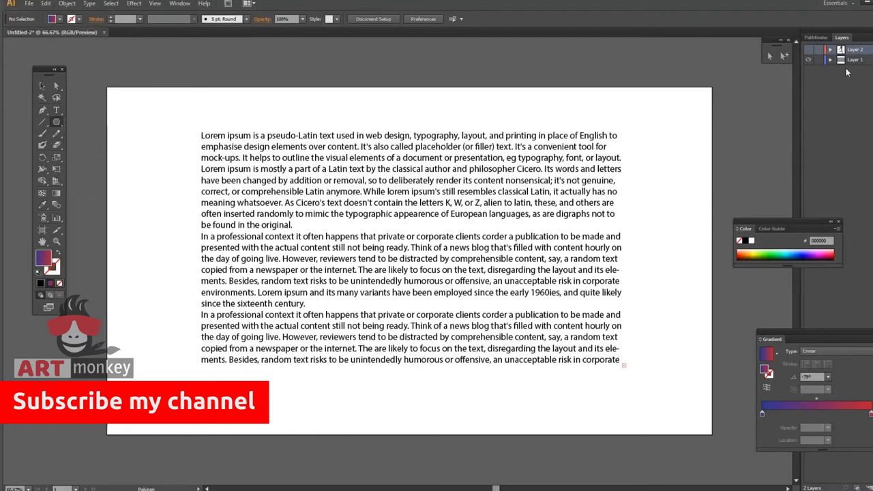
{"action": "key", "text": "ctrl+l"}
Draw a hexagon over the middle of the text, nudge it down-right, and swap its fill and stroke.
{"action": "left_click_drag", "start_coordinate": [402, 243], "coordinate": [448, 318]}
{"action": "key", "text": "v"}
{"action": "left_click_drag", "start_coordinate": [397, 241], "coordinate": [408, 256]}
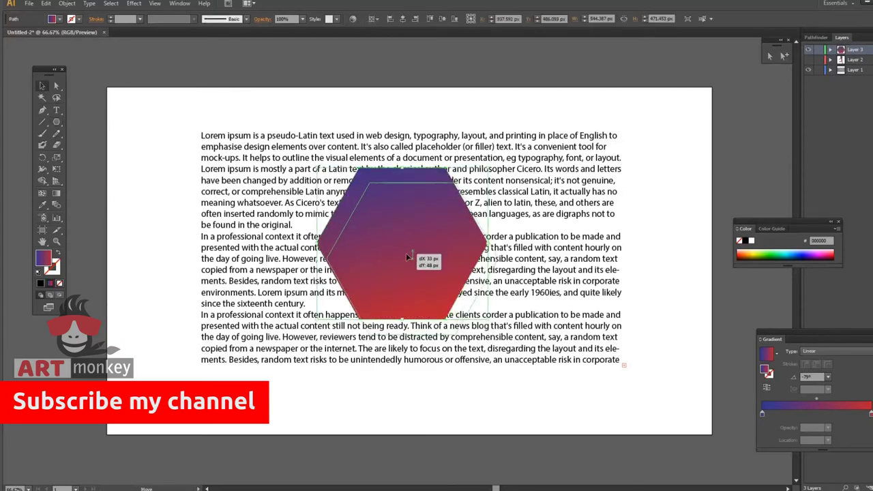
{"action": "left_click_drag", "start_coordinate": [170, 111], "coordinate": [649, 409]}
{"action": "left_click", "coordinate": [456, 282]}
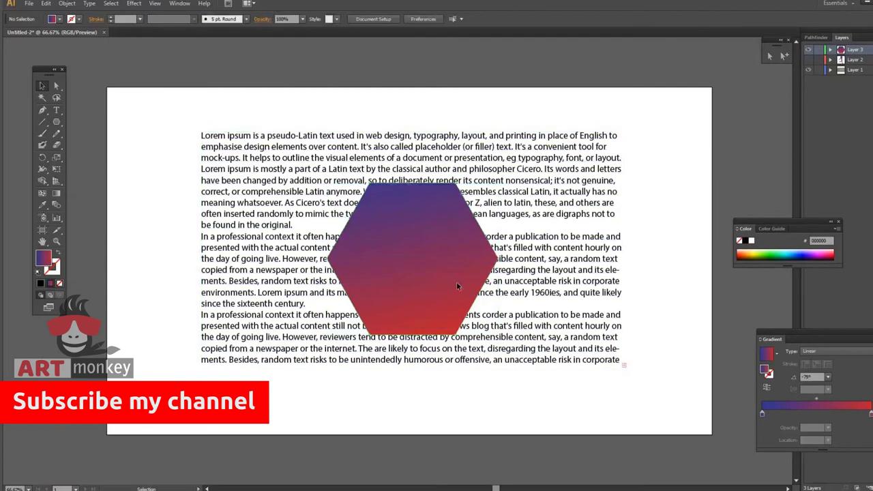
{"action": "left_click", "coordinate": [57, 253]}
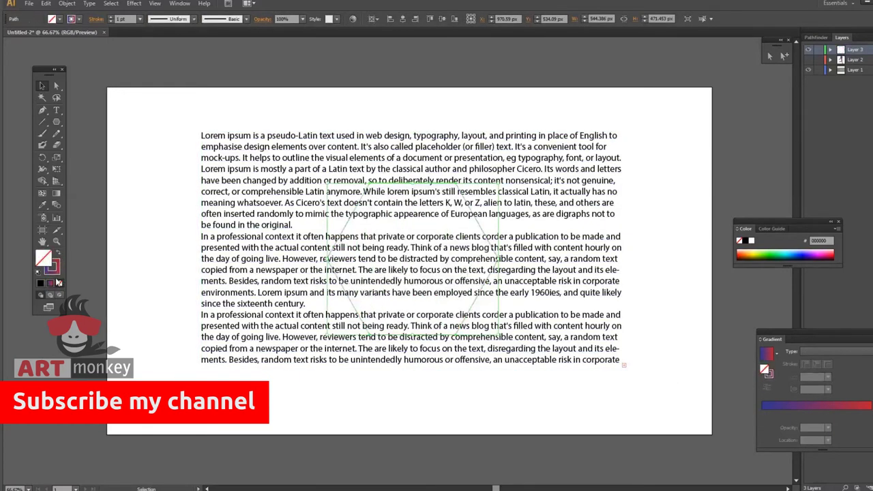
Try black and gradient fills, then leave the hexagon unfilled with a 6 pt stroke.
{"action": "left_click", "coordinate": [41, 283]}
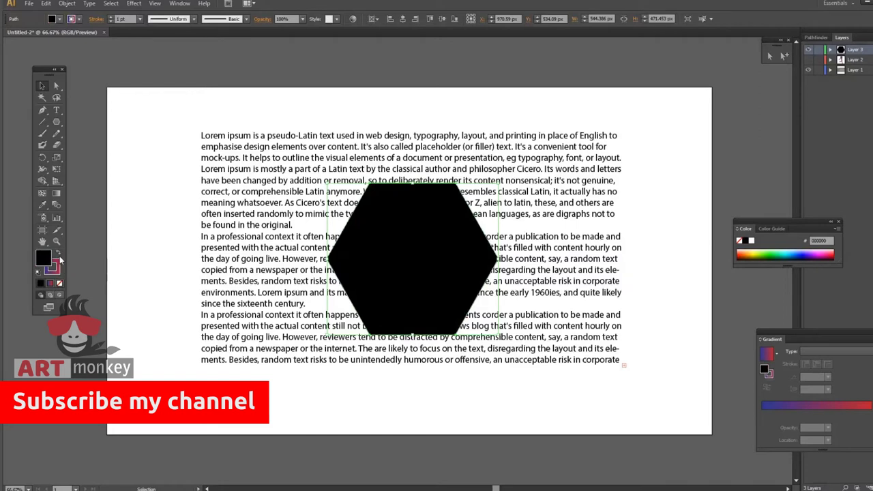
{"action": "left_click", "coordinate": [50, 283]}
{"action": "left_click", "coordinate": [59, 283]}
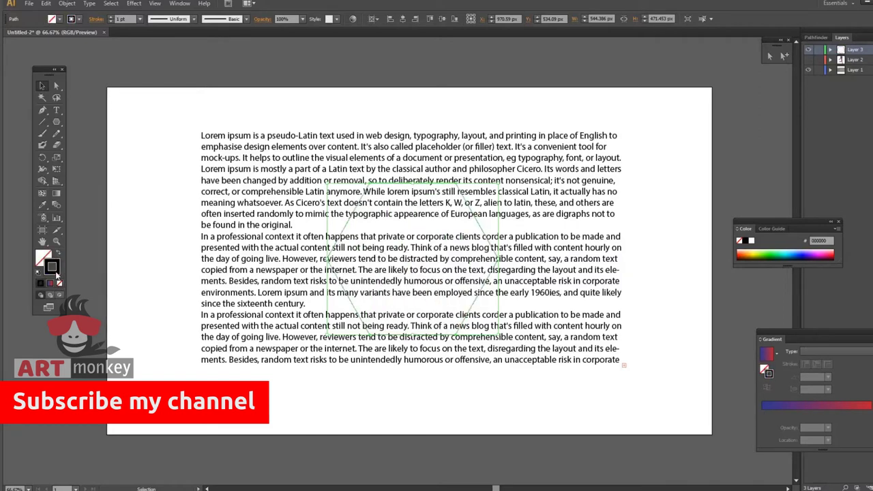
{"action": "left_click", "coordinate": [111, 17]}
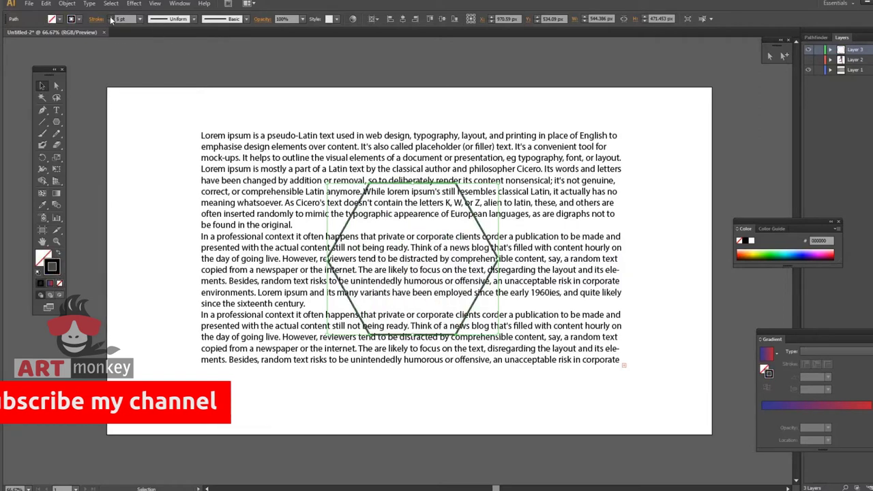
Set the hexagon's colour to white (ffffff) in the Color Picker.
{"action": "left_click", "coordinate": [168, 85]}
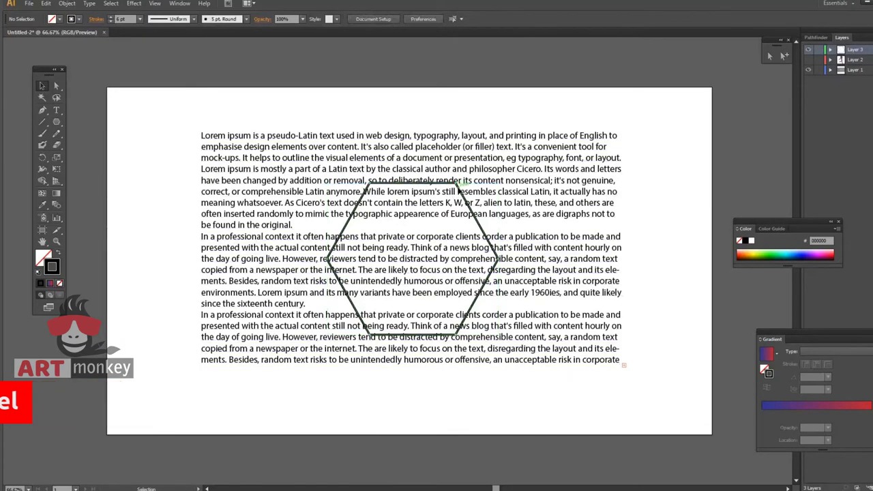
{"action": "left_click", "coordinate": [458, 183]}
{"action": "double_click", "coordinate": [43, 257]}
{"action": "left_click_drag", "start_coordinate": [583, 255], "coordinate": [555, 236]}
{"action": "left_click", "coordinate": [780, 240]}
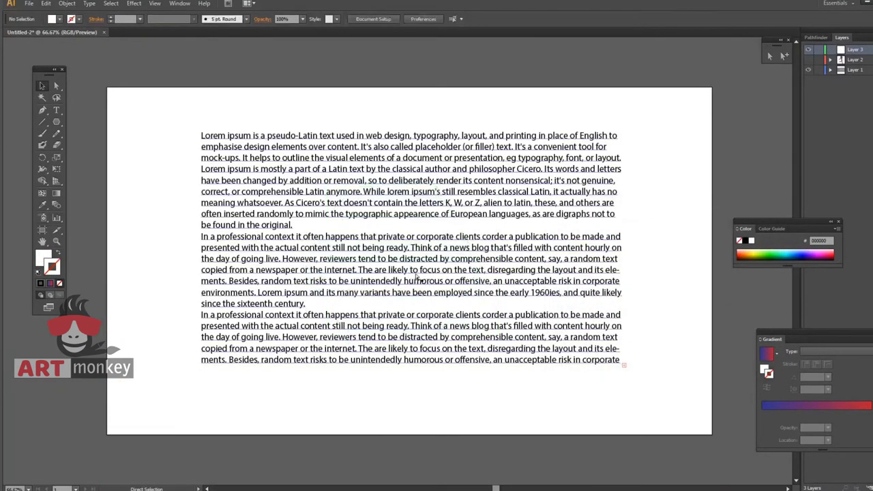
Wrap the paragraph text around the hexagon with Text Wrap Make.
{"action": "left_click", "coordinate": [420, 278]}
{"action": "key", "text": "ctrl+shift+bracketleft"}
{"action": "left_click", "coordinate": [455, 400]}
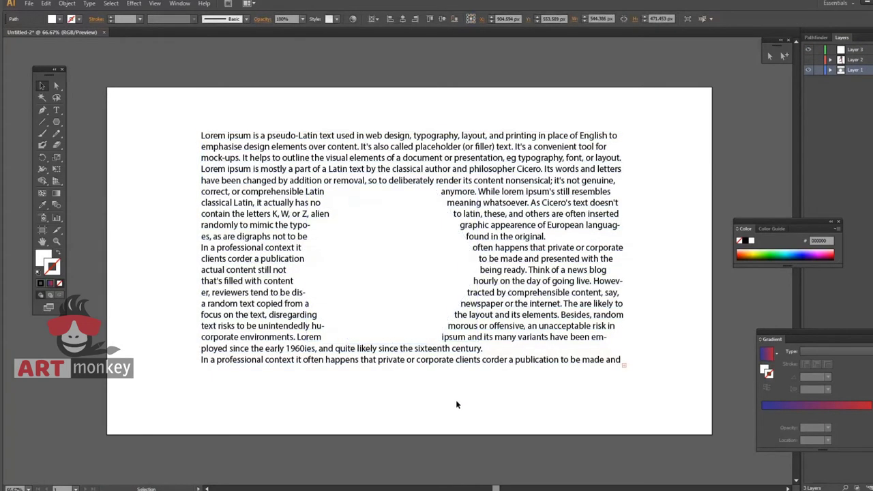
Fill the hexagon with solid red (fc0000) and move it higher in the text.
{"action": "left_click", "coordinate": [405, 242]}
{"action": "double_click", "coordinate": [43, 257]}
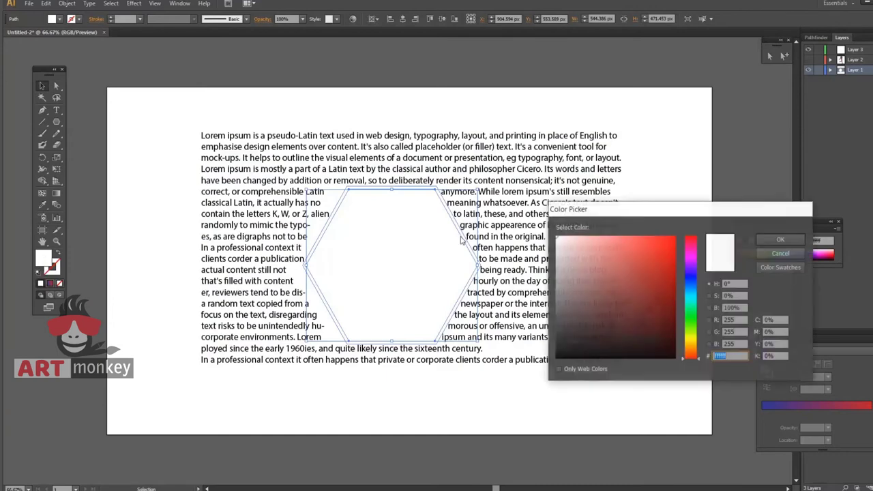
{"action": "left_click", "coordinate": [674, 239]}
{"action": "left_click", "coordinate": [769, 238]}
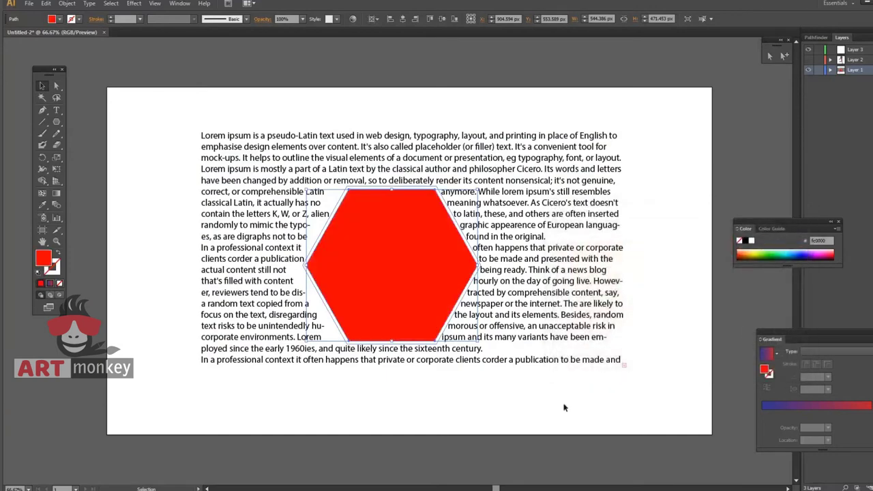
{"action": "left_click", "coordinate": [543, 418]}
{"action": "mouse_move", "coordinate": [399, 290]}
{"action": "left_mouse_down"}
{"action": "mouse_move", "coordinate": [237, 205]}
{"action": "mouse_move", "coordinate": [586, 210]}
{"action": "mouse_move", "coordinate": [403, 259]}
{"action": "mouse_move", "coordinate": [396, 270]}
{"action": "mouse_move", "coordinate": [407, 277]}
{"action": "left_mouse_up"}
Deselect the red hexagon to preview the evenly reflowed paragraphs.
{"action": "left_click", "coordinate": [418, 408]}
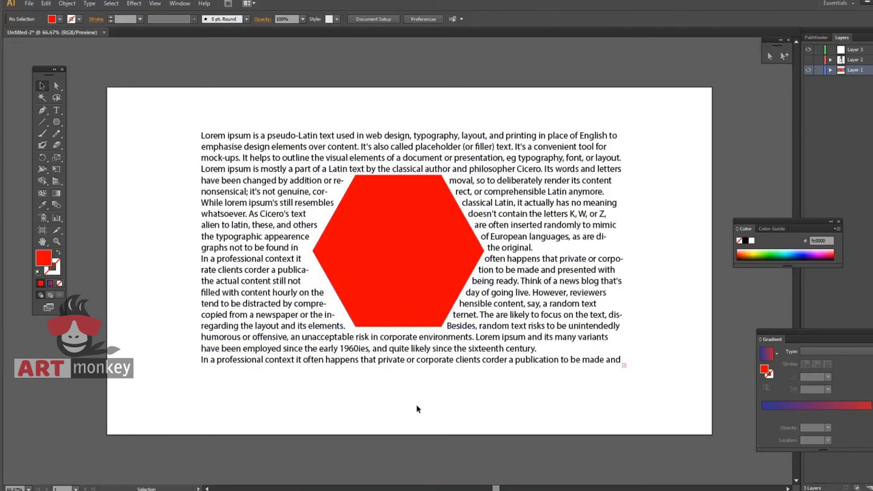